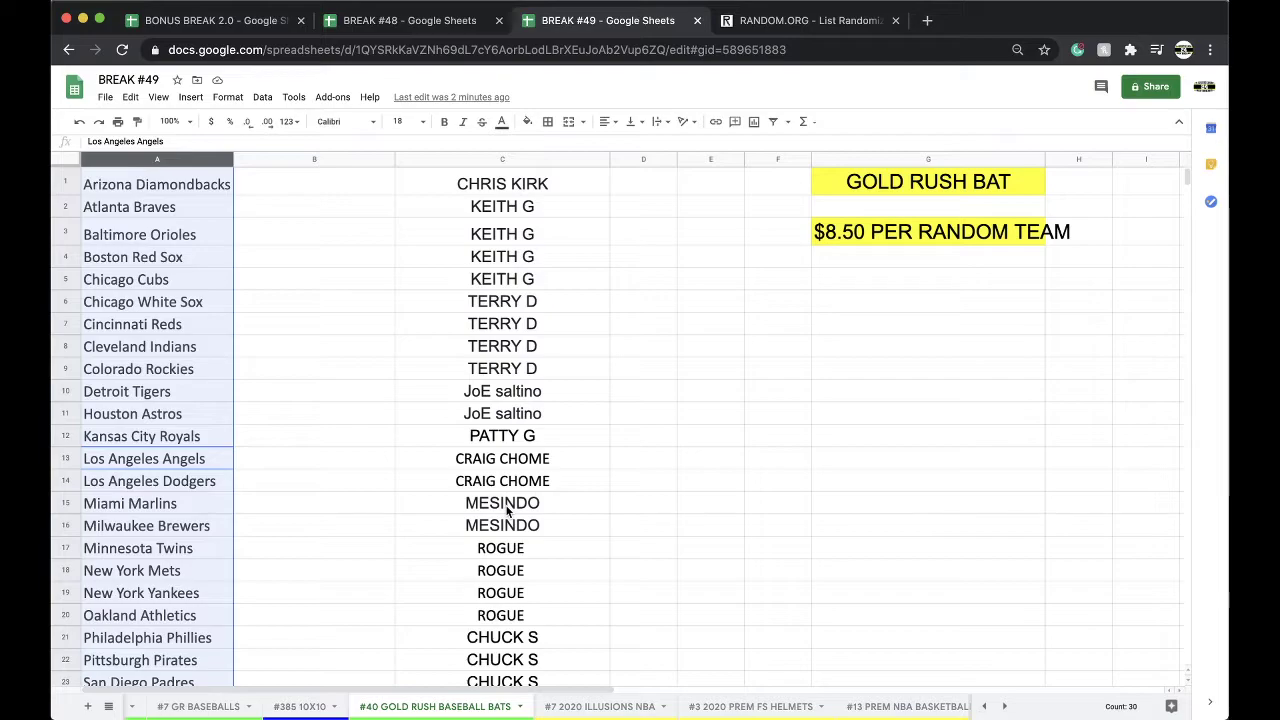
- Review the participant entries in column C of the #40 GOLD RUSH BASEBALL BATS sheet, from the first row to row 30
left_click_drag(502, 208, 505, 275)
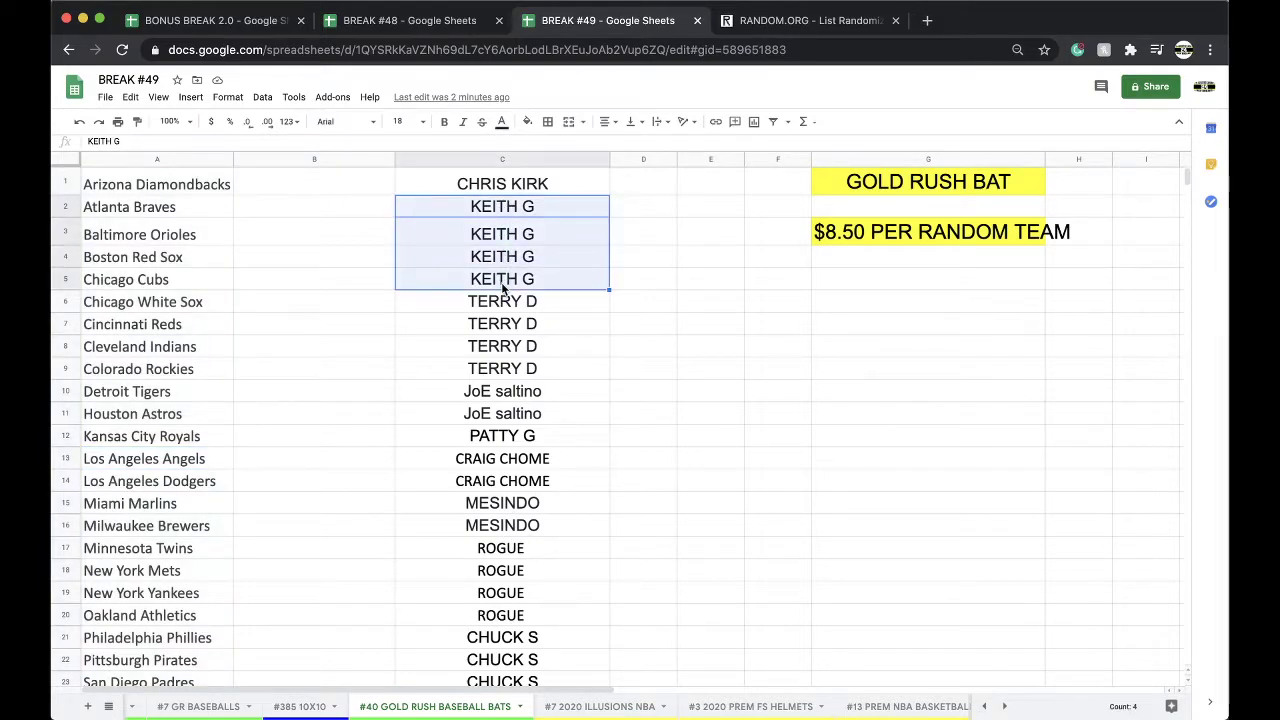
scroll(502, 286, "down", 5)
left_click(507, 310)
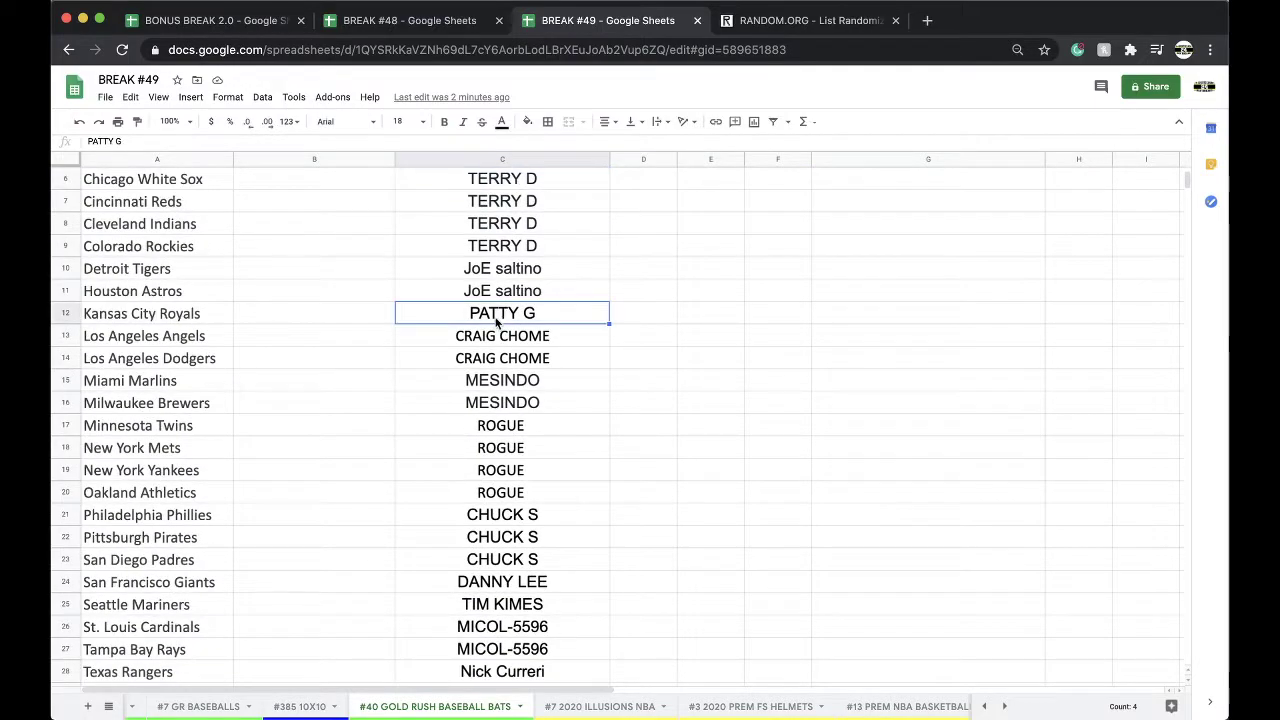
scroll(550, 265, "down", 1)
left_click(505, 358)
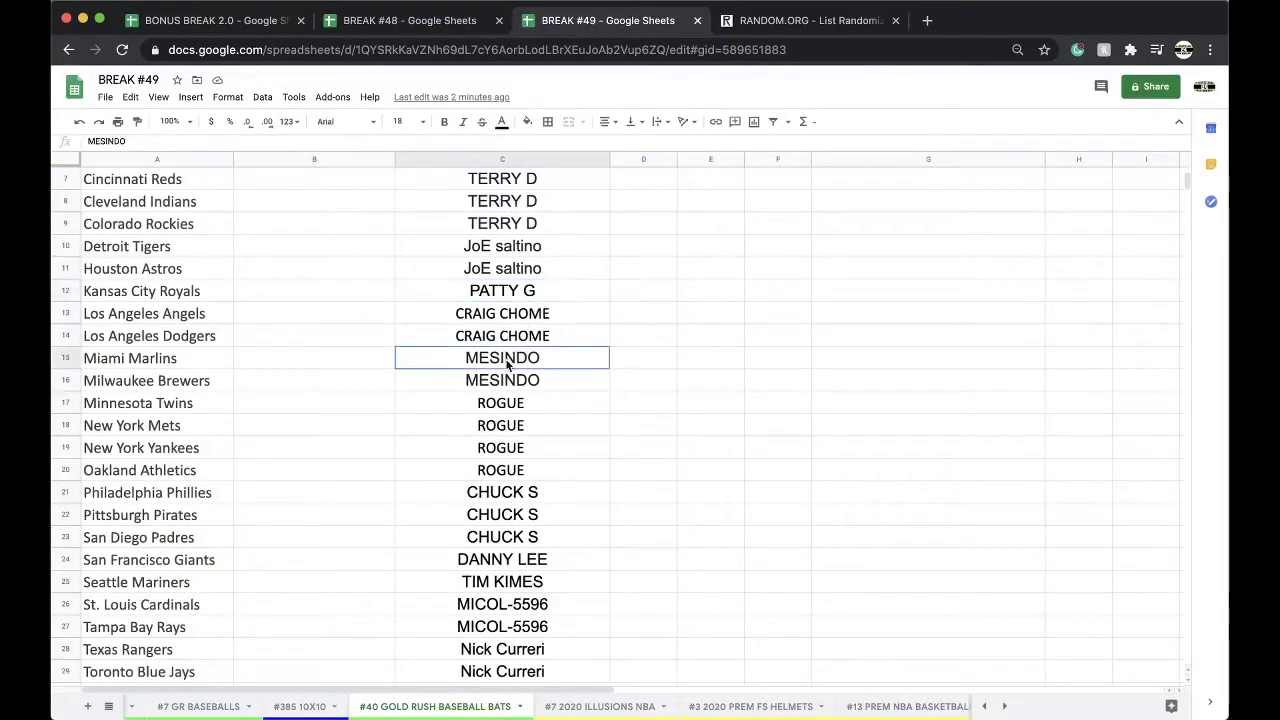
scroll(507, 340, "down", 3)
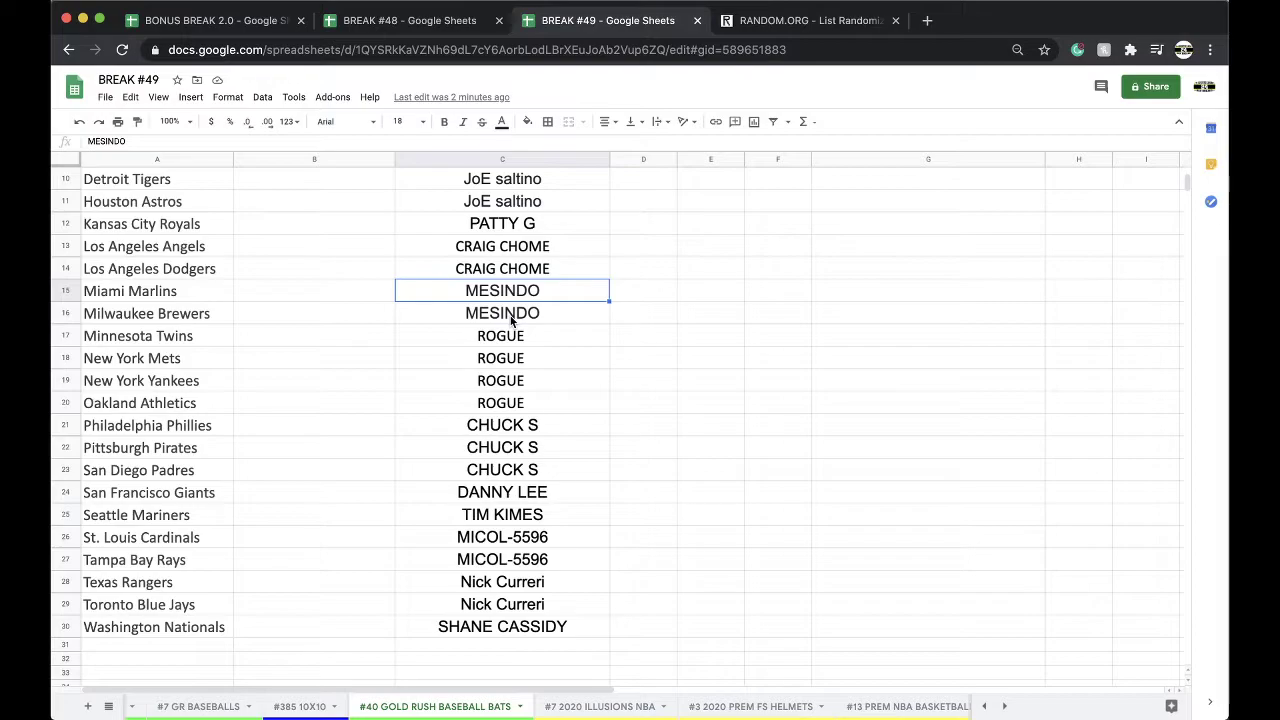
scroll(511, 318, "down", 1)
left_click_drag(482, 524, 492, 540)
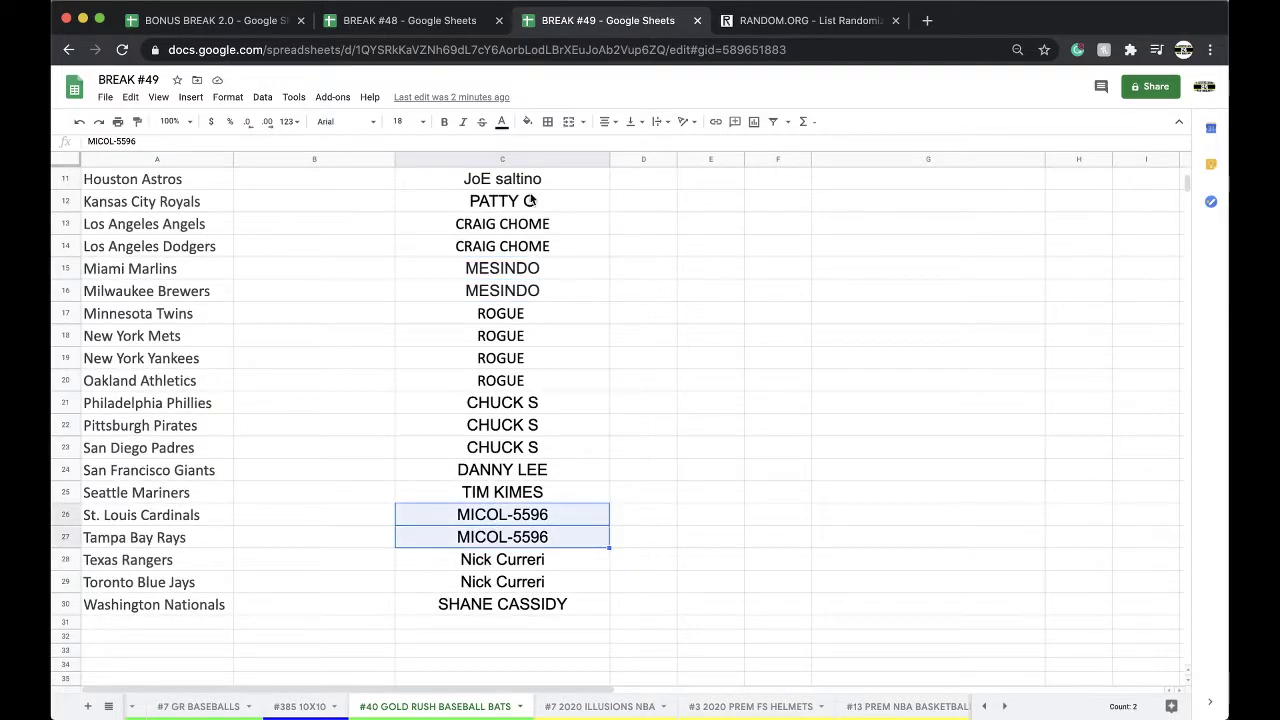
- Copy the column C participant list into the RANDOM.ORG List Randomizer and randomize it
left_click(510, 160)
key("ctrl+c")
scroll(510, 288, "up", 5)
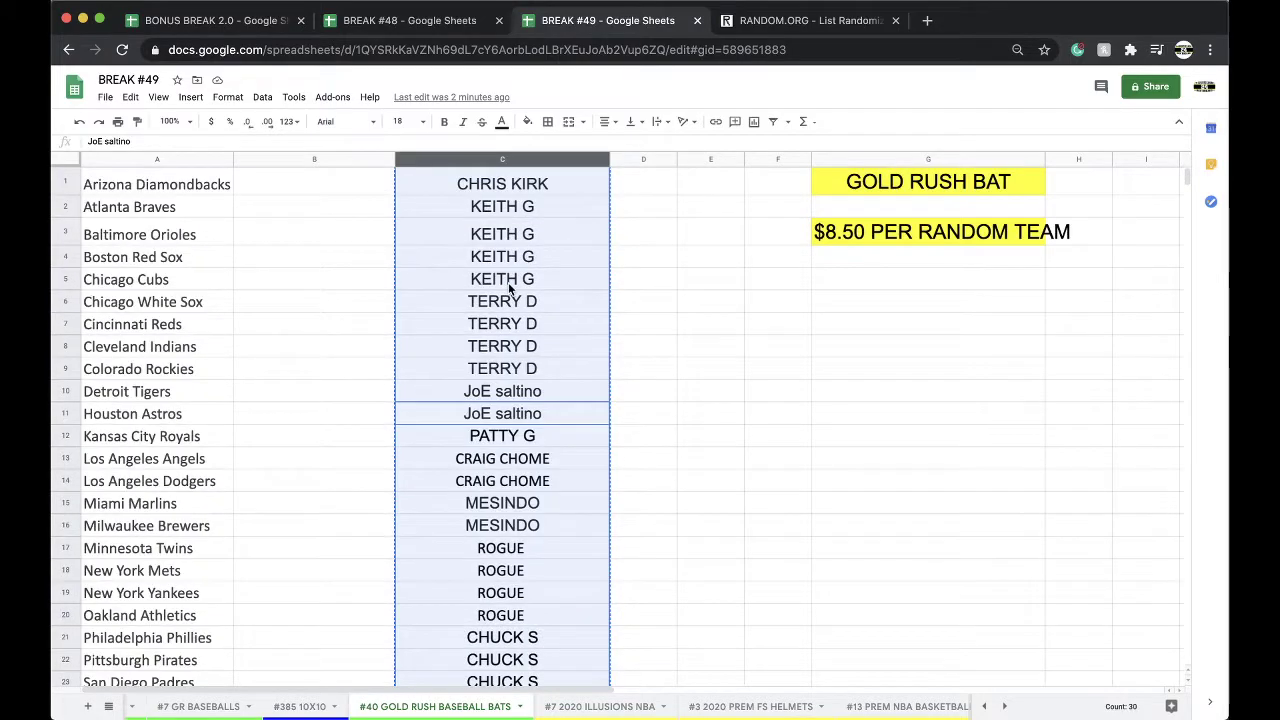
left_click(728, 28)
left_click(451, 403)
left_click(343, 578)
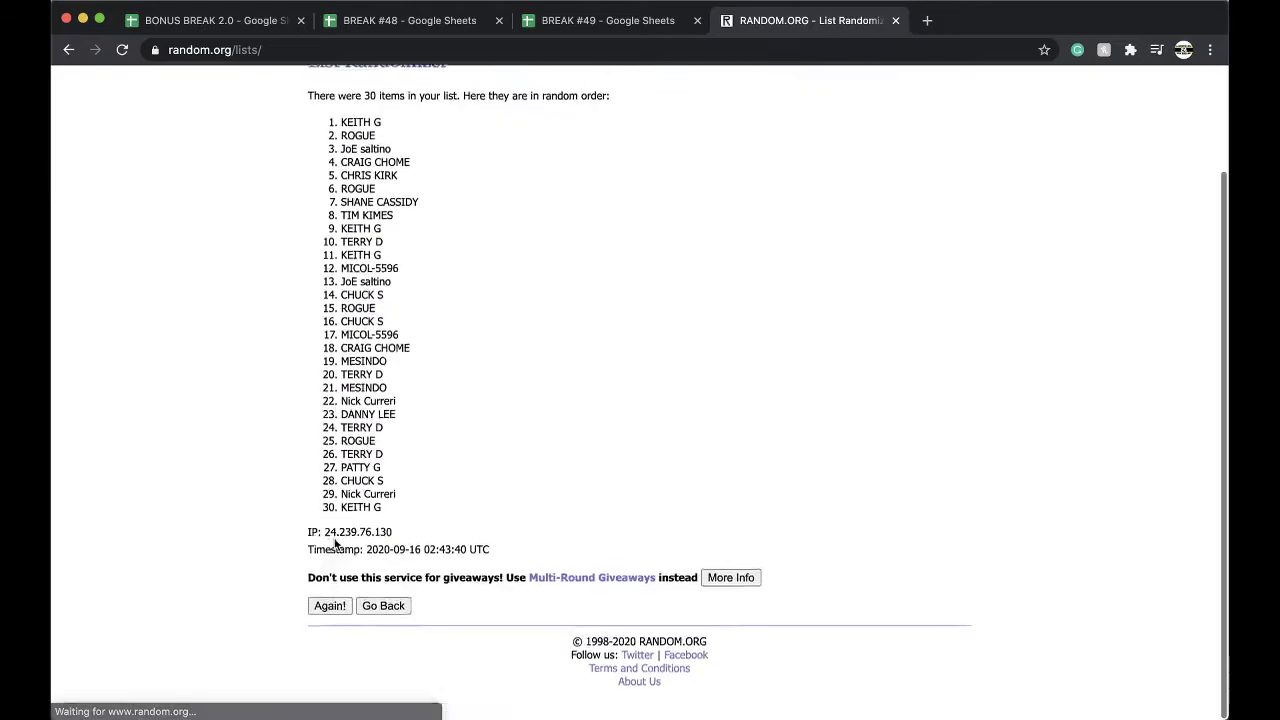
- Repeat the randomization of the participant list until it has been randomized five times
left_click(316, 615)
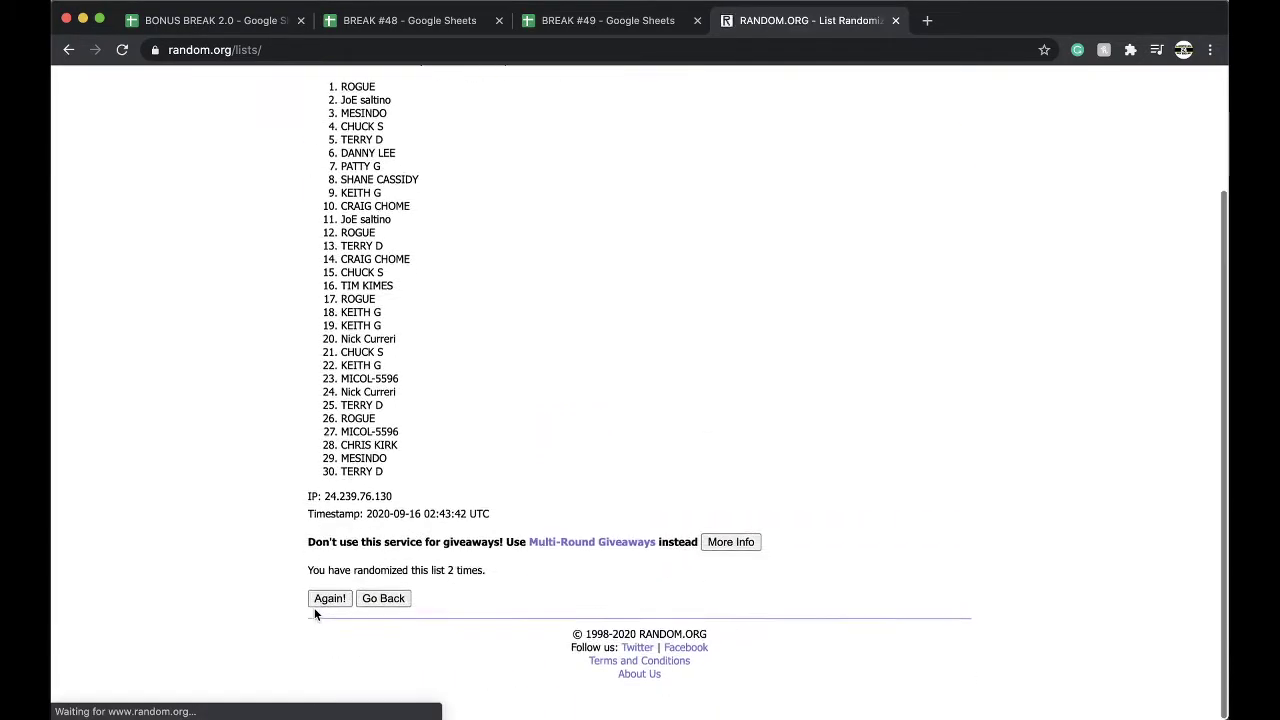
left_click(315, 613)
left_click(322, 618)
left_click(325, 618)
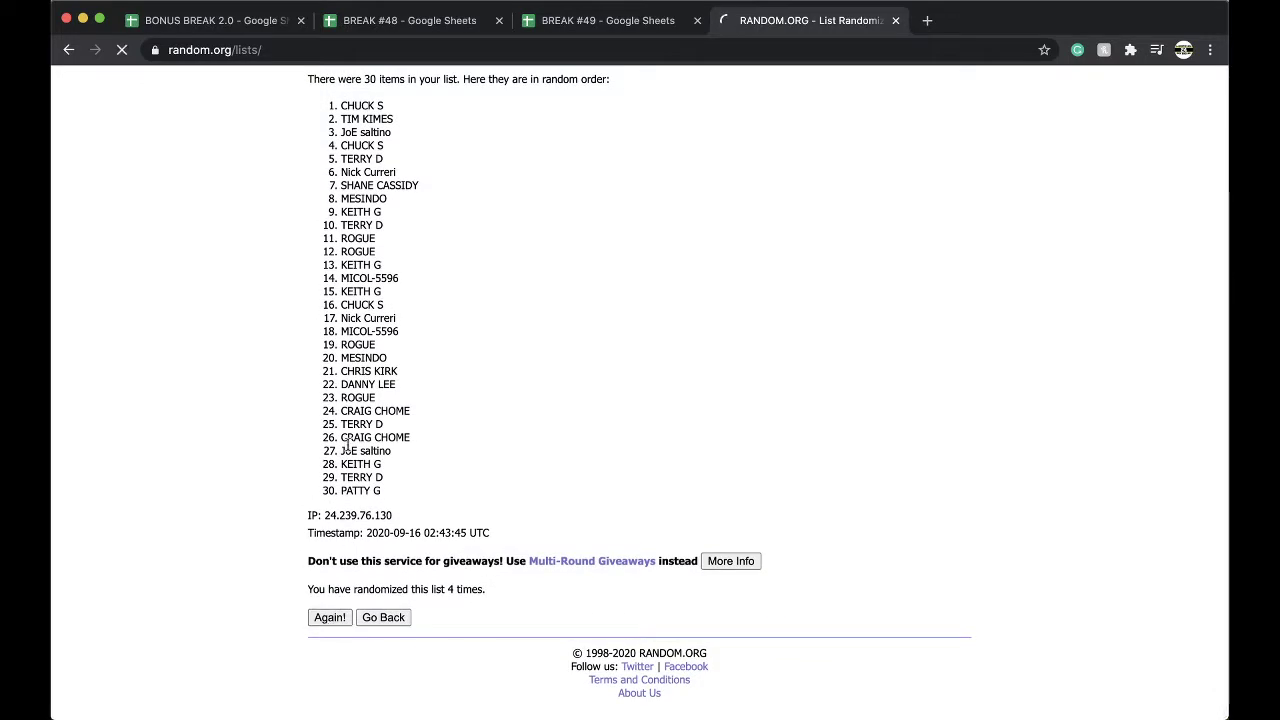
- Copy the 30 randomized names and paste them into column B of the BREAK #49 spreadsheet, starting at B1
left_click_drag(342, 257, 403, 646)
scroll(403, 646, "down", 2)
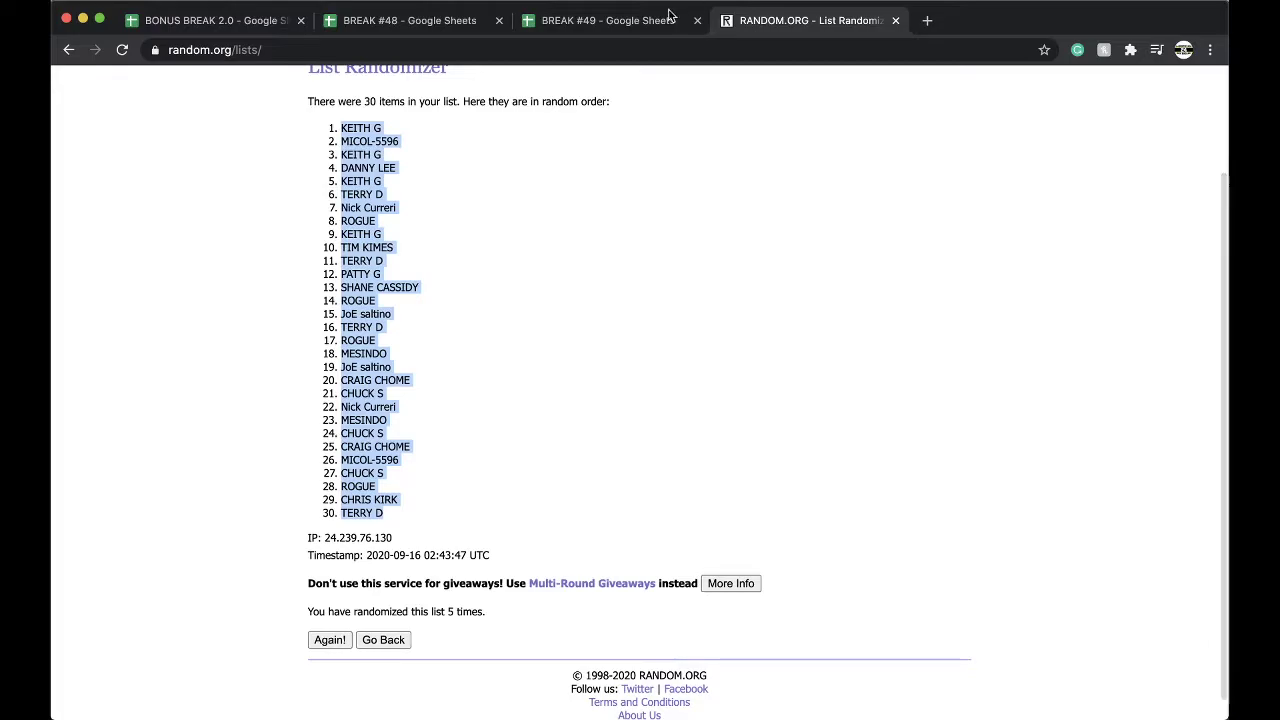
left_click(610, 20)
left_click(320, 181)
key("super+v")
- Set the pasted column B names to font size 18 and sort the sheet by column B, A → Z
left_click(397, 121)
left_click(400, 310)
left_click(262, 97)
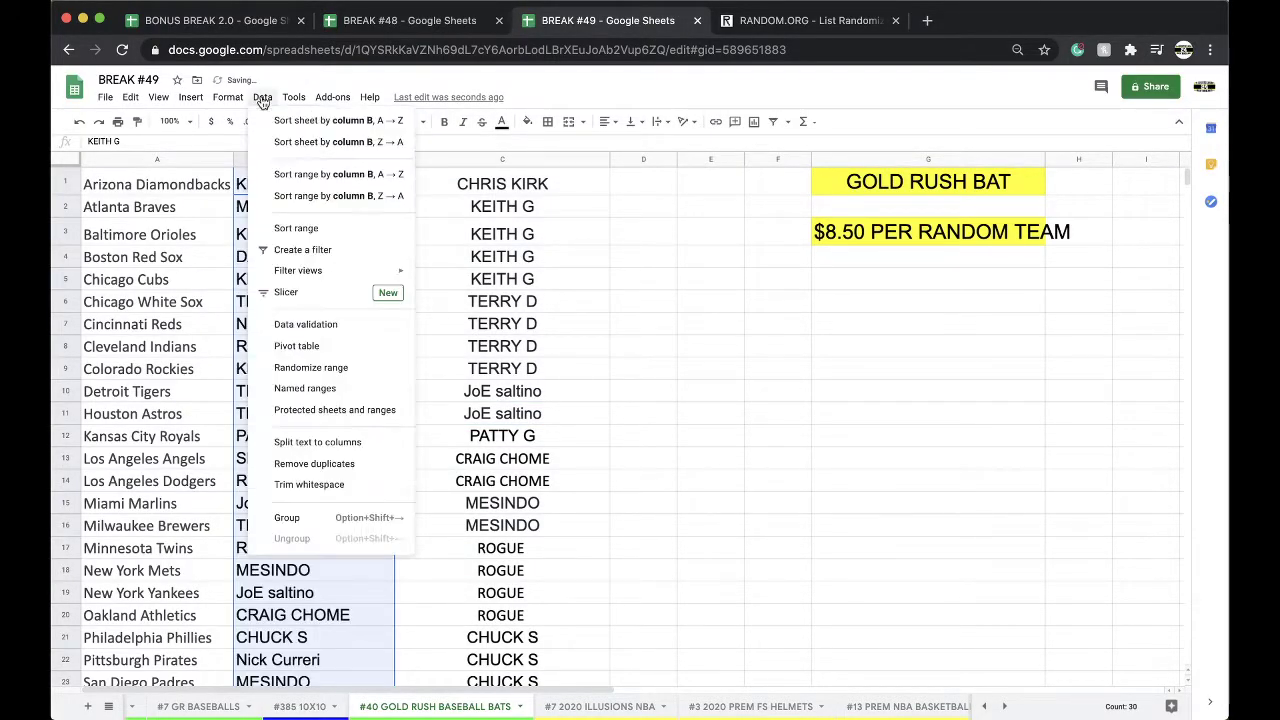
left_click(320, 120)
left_click(336, 223)
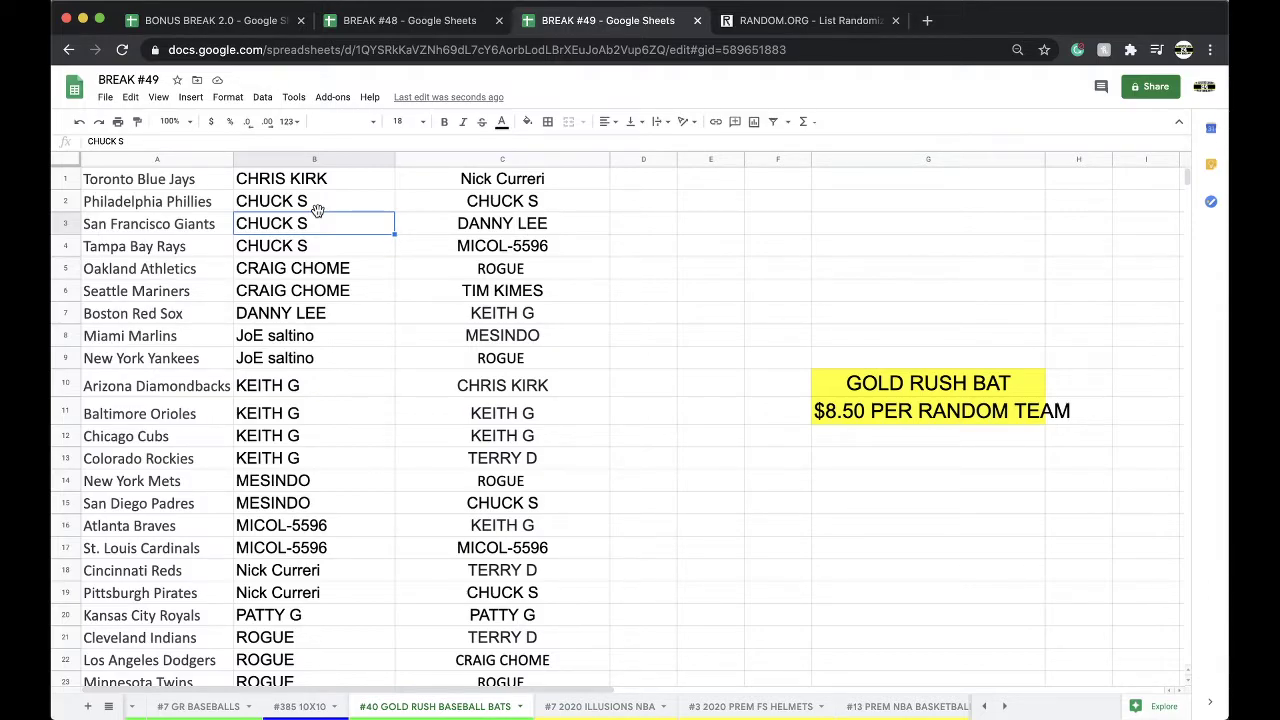
- Review which teams are assigned to each participant in columns A and B, down to row 30
scroll(336, 328, "down", 1)
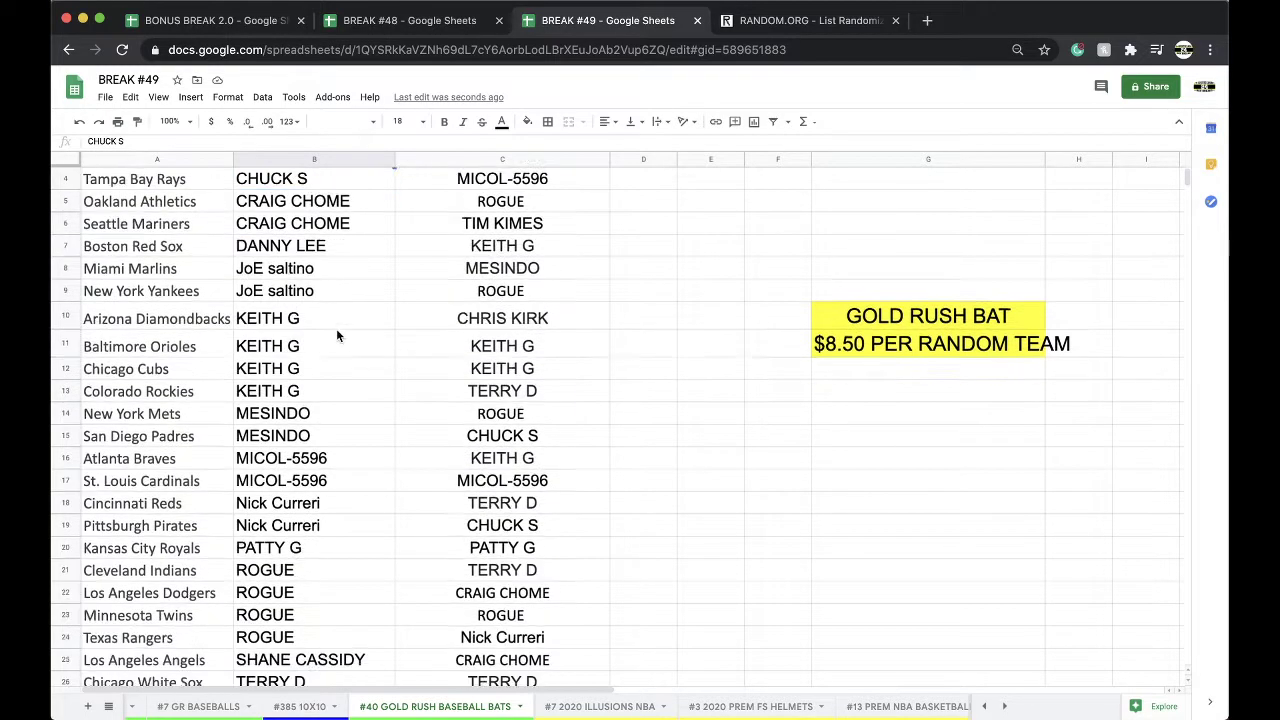
scroll(322, 291, "down", 2)
left_click(306, 370)
scroll(321, 323, "down", 2)
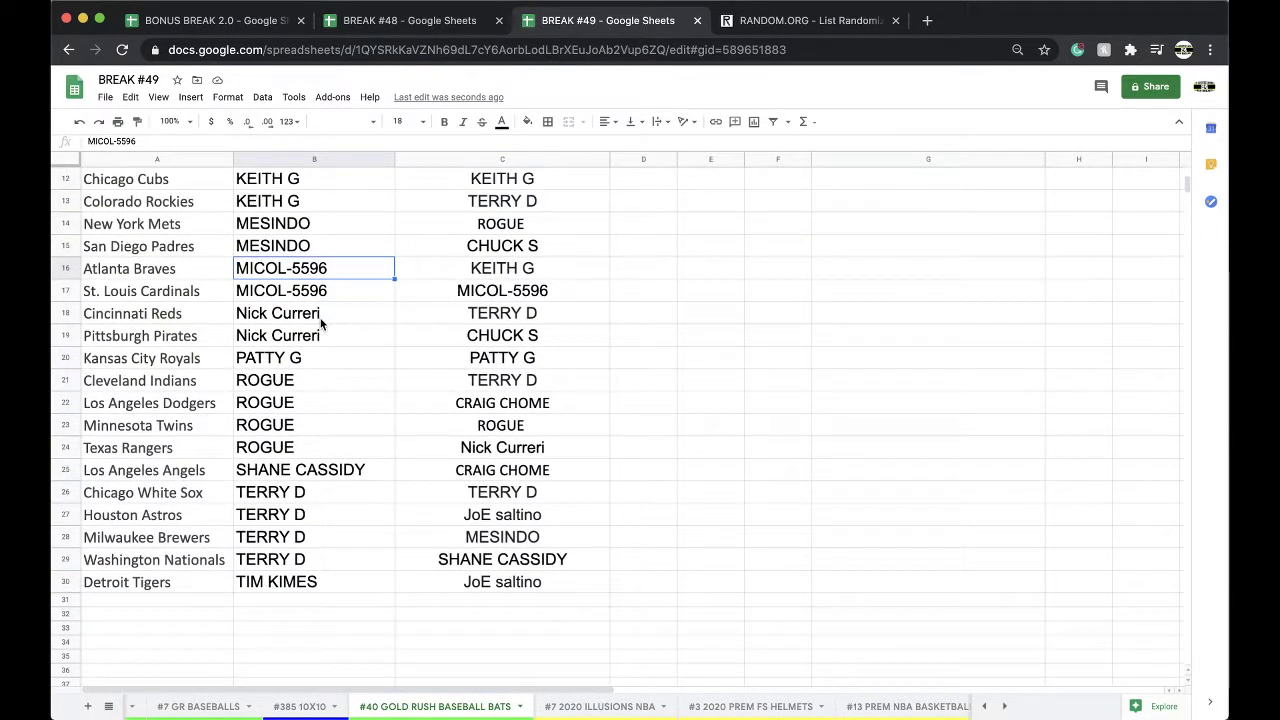
left_click(320, 318)
left_click(314, 358)
scroll(330, 330, "down", 1)
left_click(304, 361)
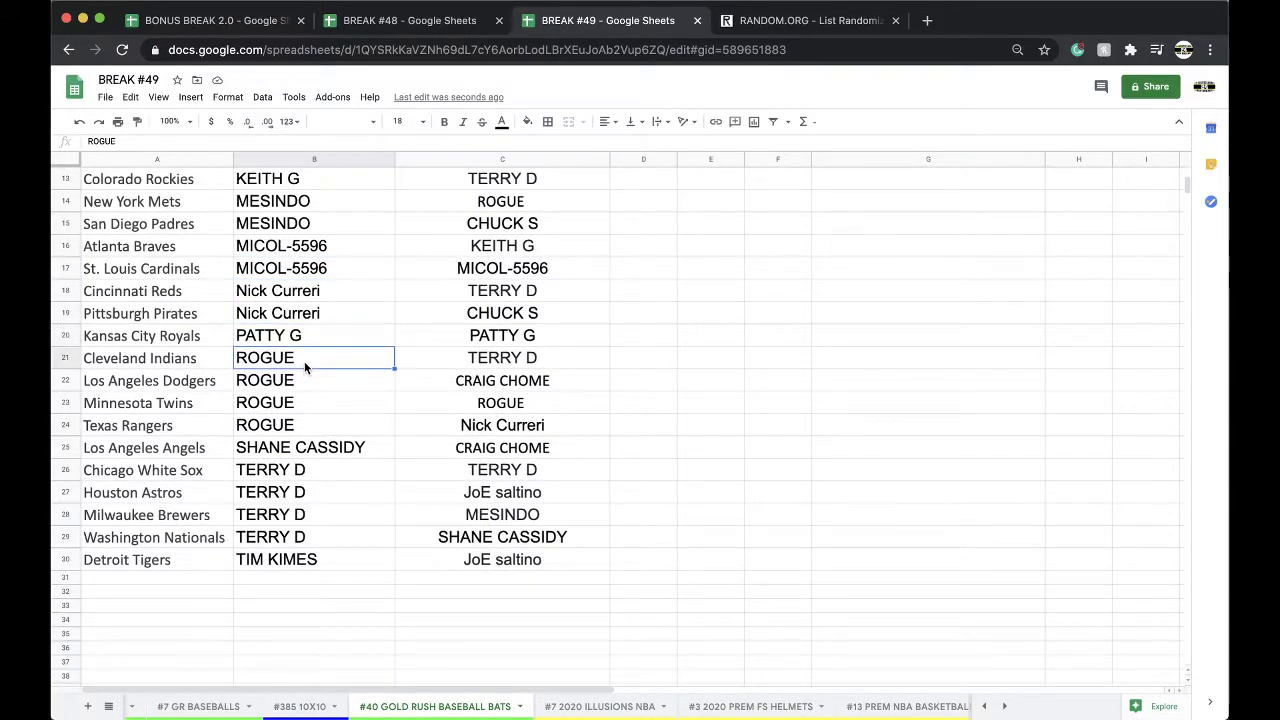
left_click(281, 428)
scroll(300, 410, "down", 1)
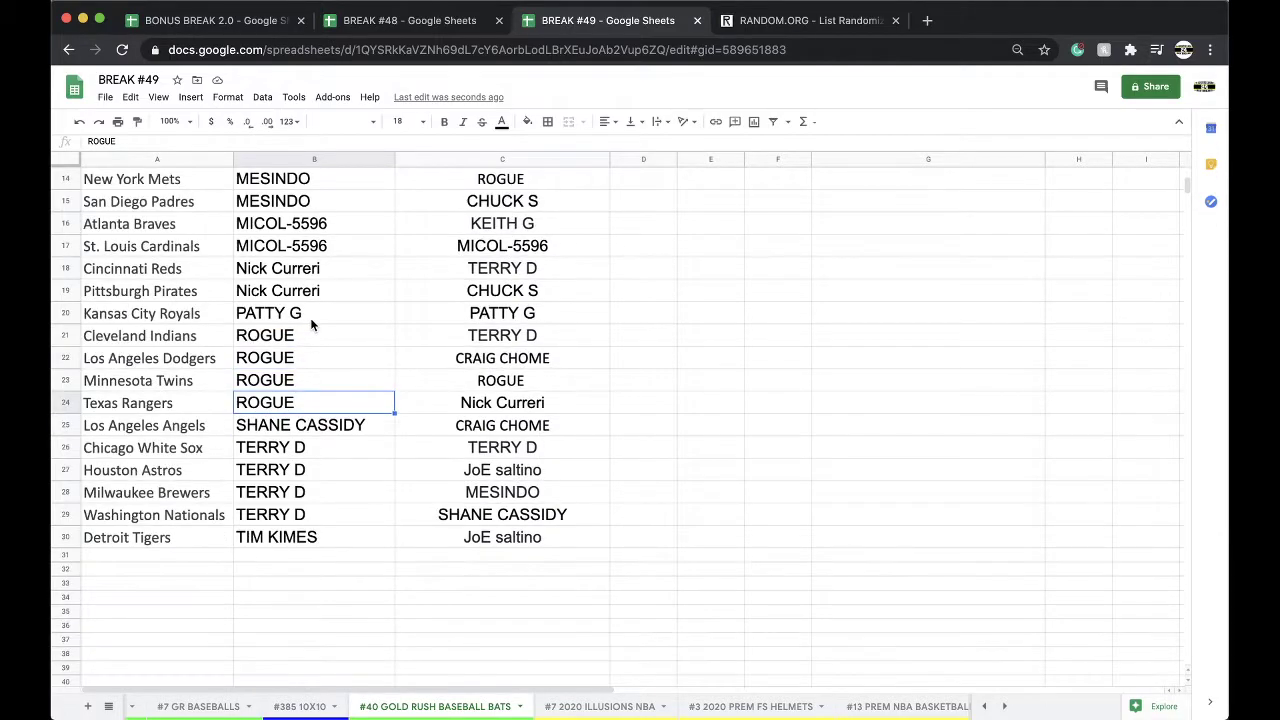
left_click(291, 453)
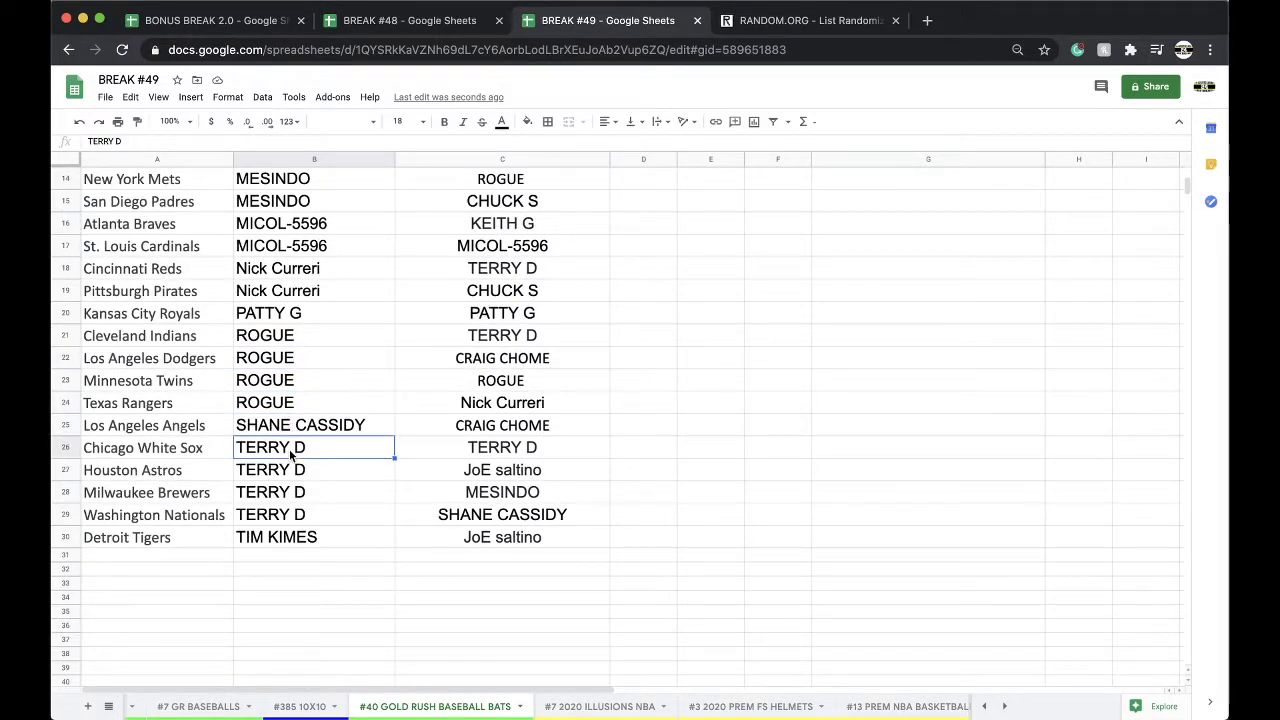
left_click(280, 515)
left_click(268, 540)
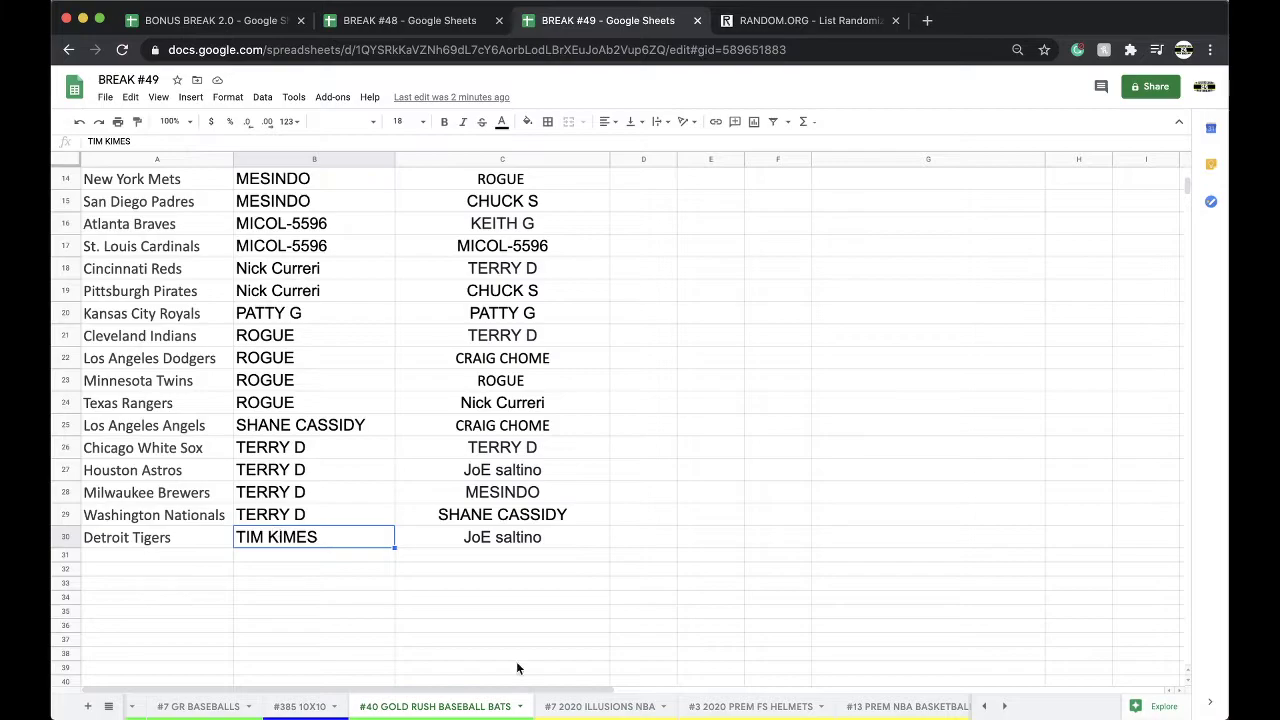
- View the #13 2020 CHRONIC NBA sheet, and return to the start of the #40 GOLD RUSH BASEBALL BATS sheet
scroll(759, 706, "right", 10)
scroll(759, 716, "right", 10)
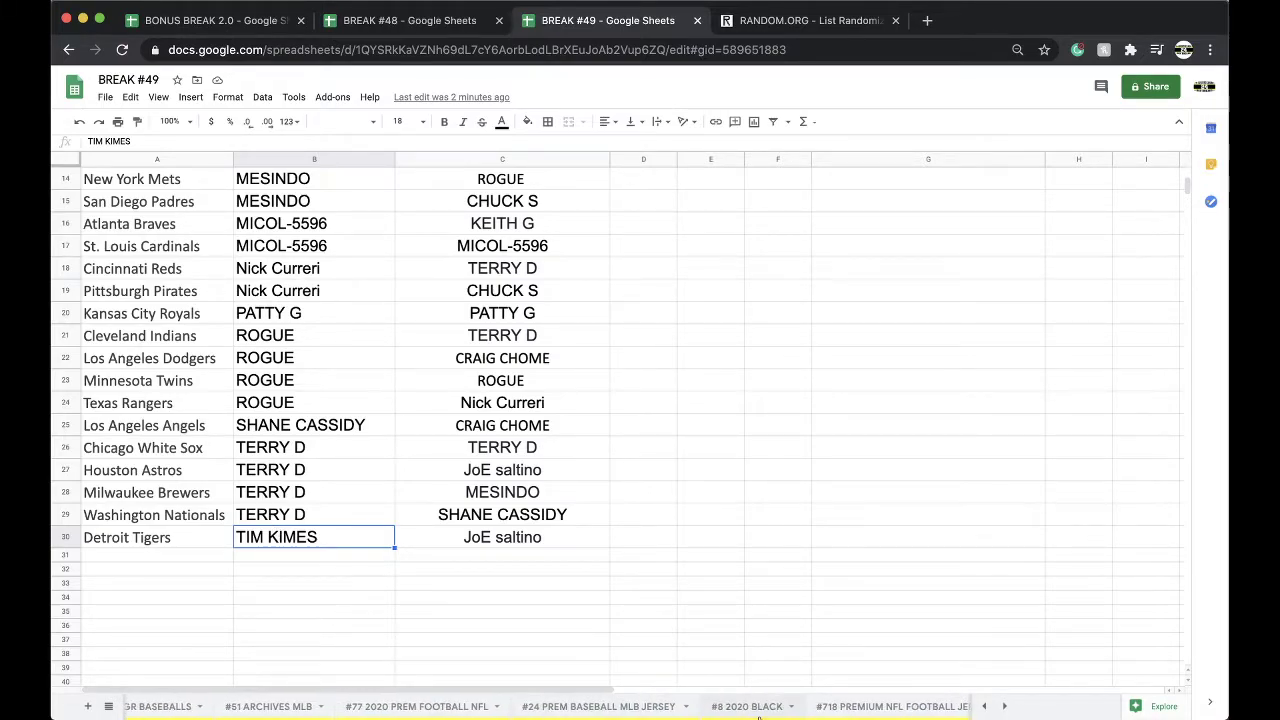
left_click(773, 710)
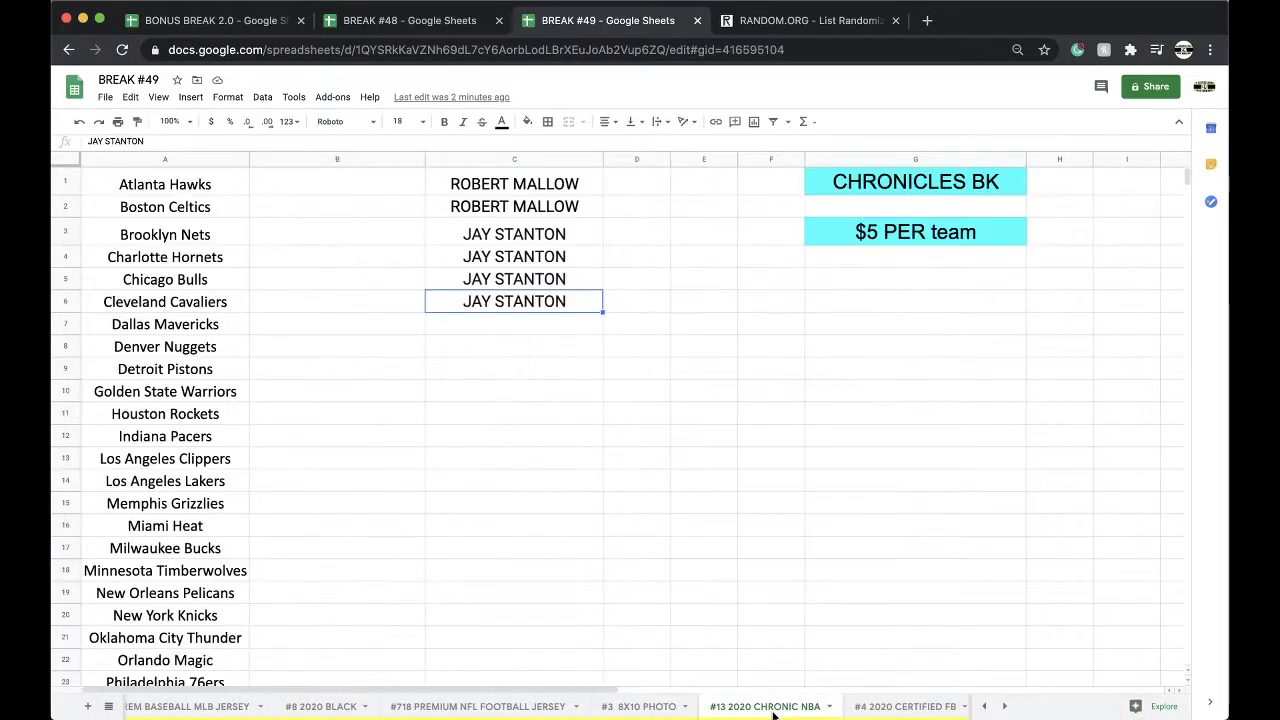
scroll(771, 712, "right", 5)
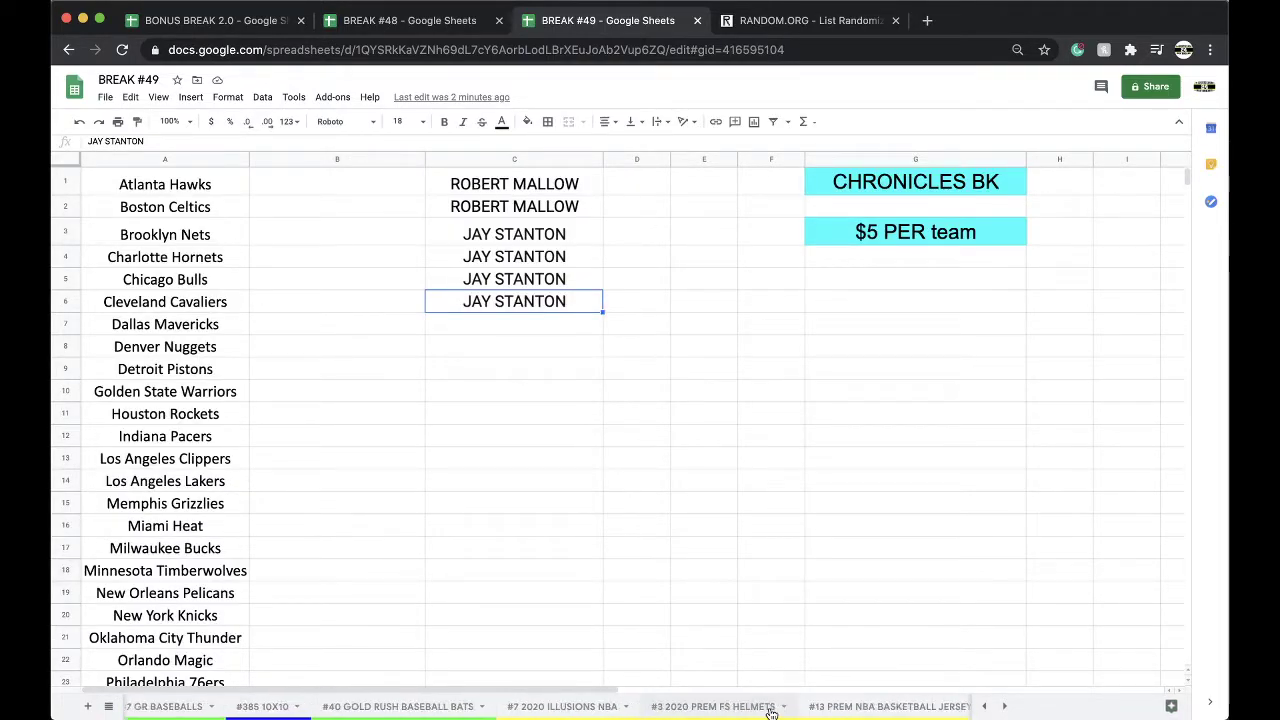
left_click(590, 708)
scroll(590, 708, "left", 3)
left_click(556, 706)
scroll(509, 503, "up", 3)
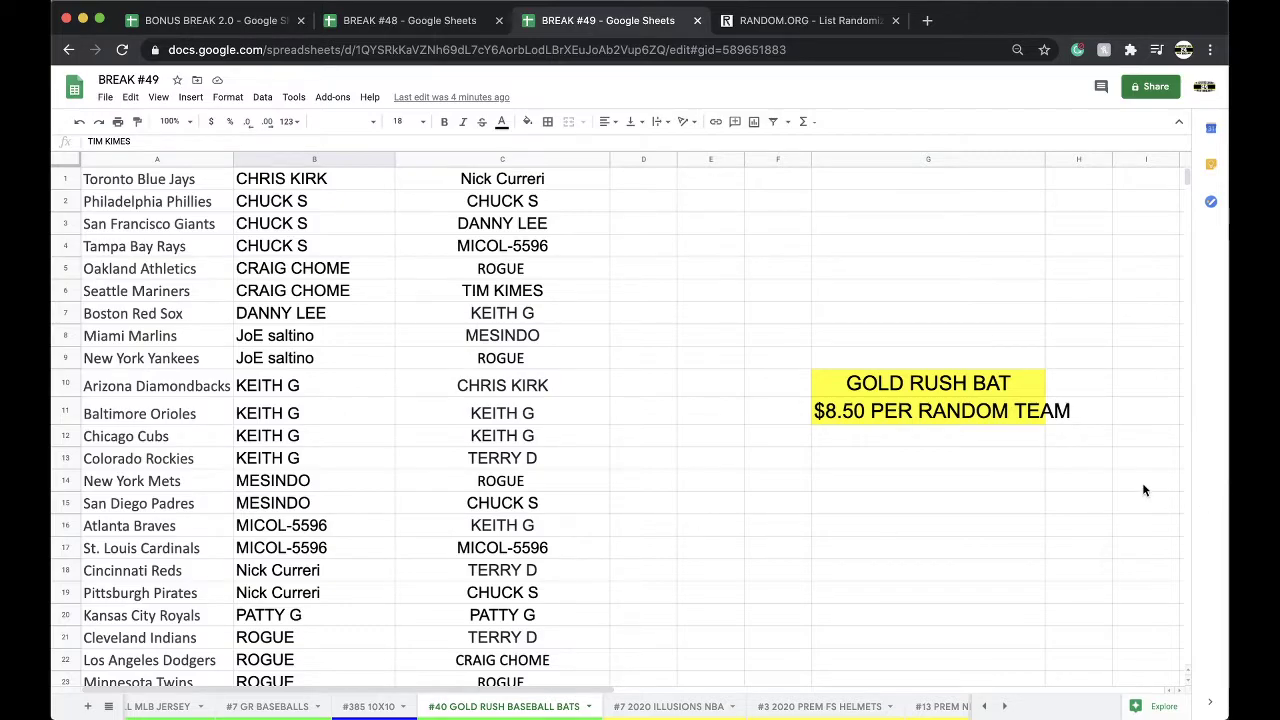
- Sort the sheet by column A, A → Z, to put the teams in alphabetical order
key("Return")
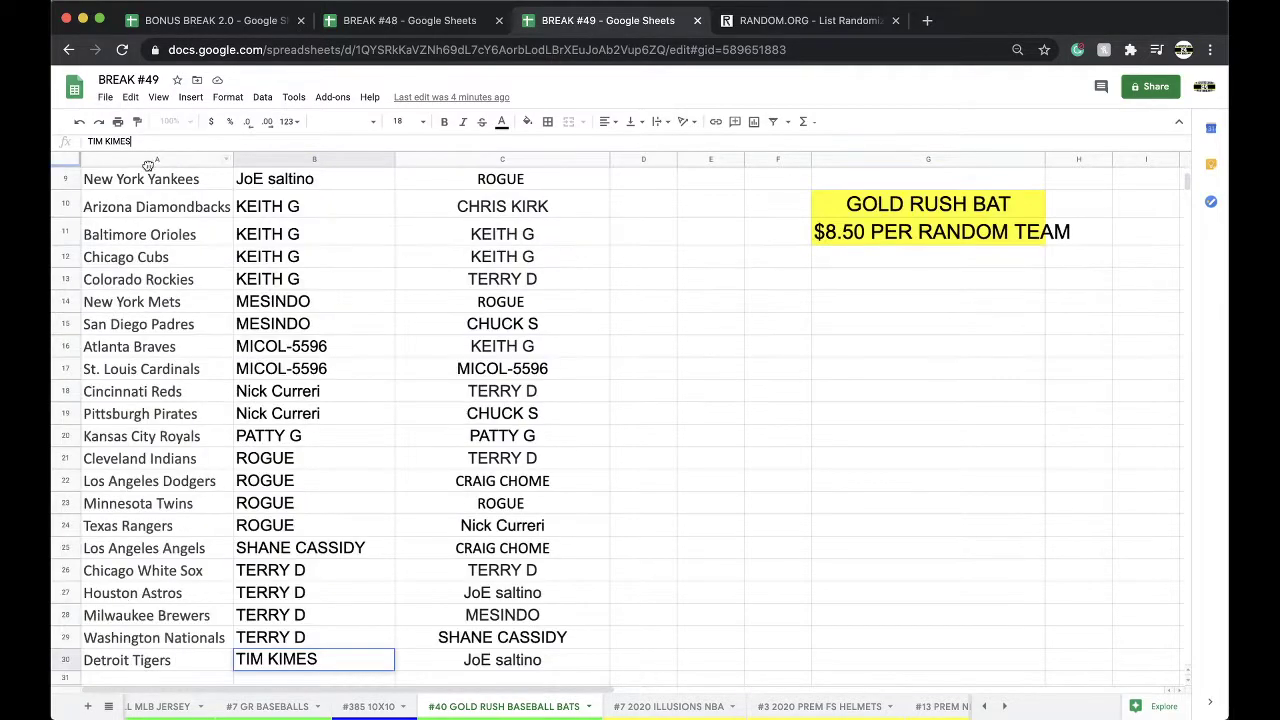
left_click(174, 160)
left_click(264, 97)
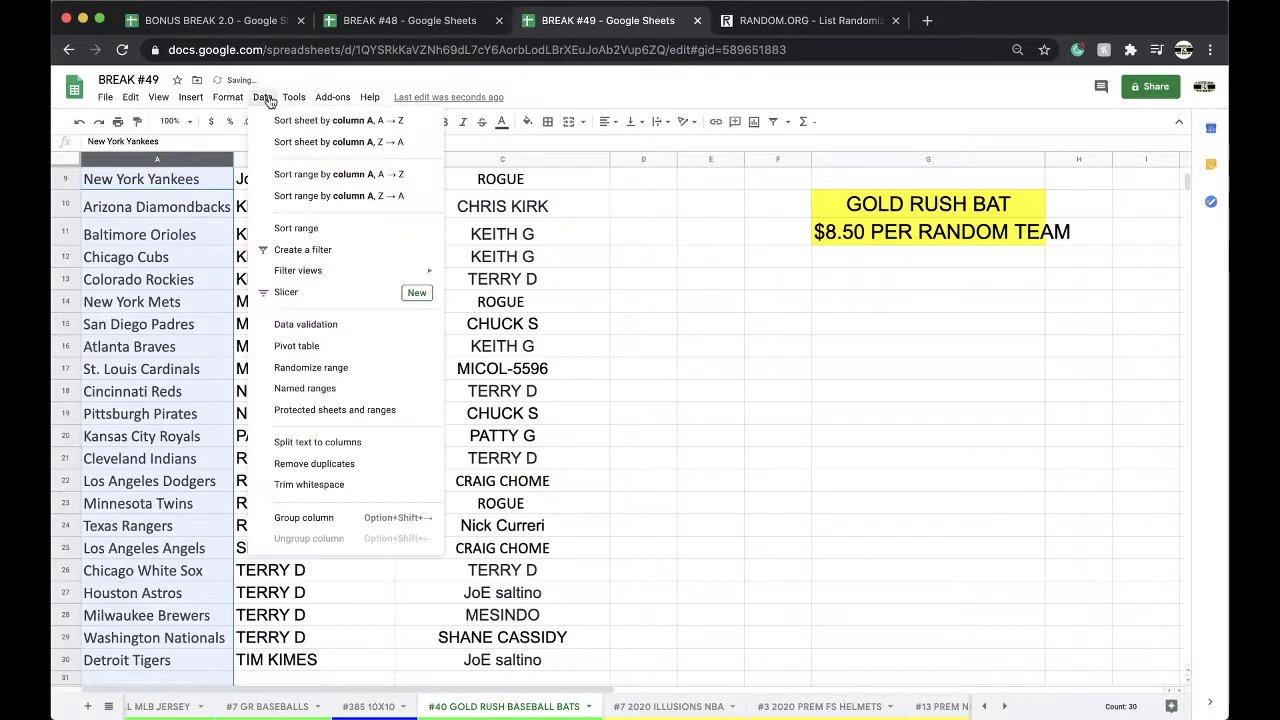
left_click(290, 121)
- Swap the column B participants assigned to the Boston Red Sox and the Los Angeles Dodgers
left_click(276, 236)
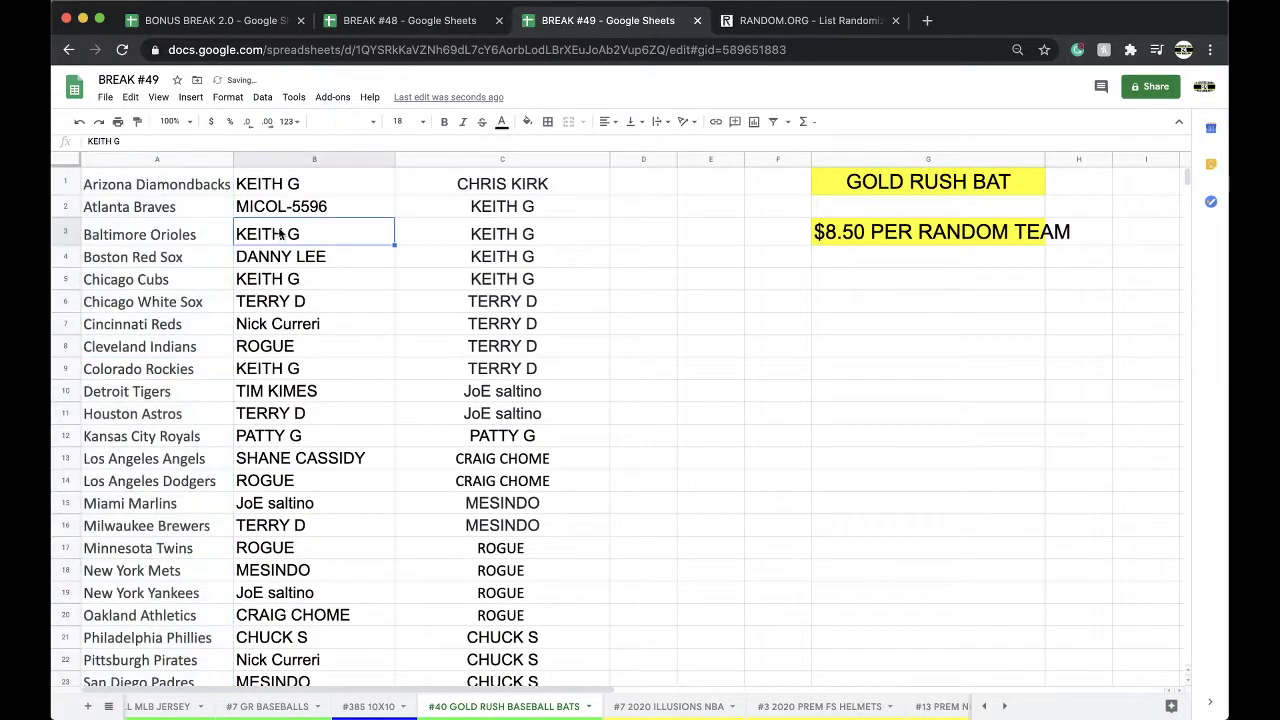
left_click(268, 262)
key("ctrl+c")
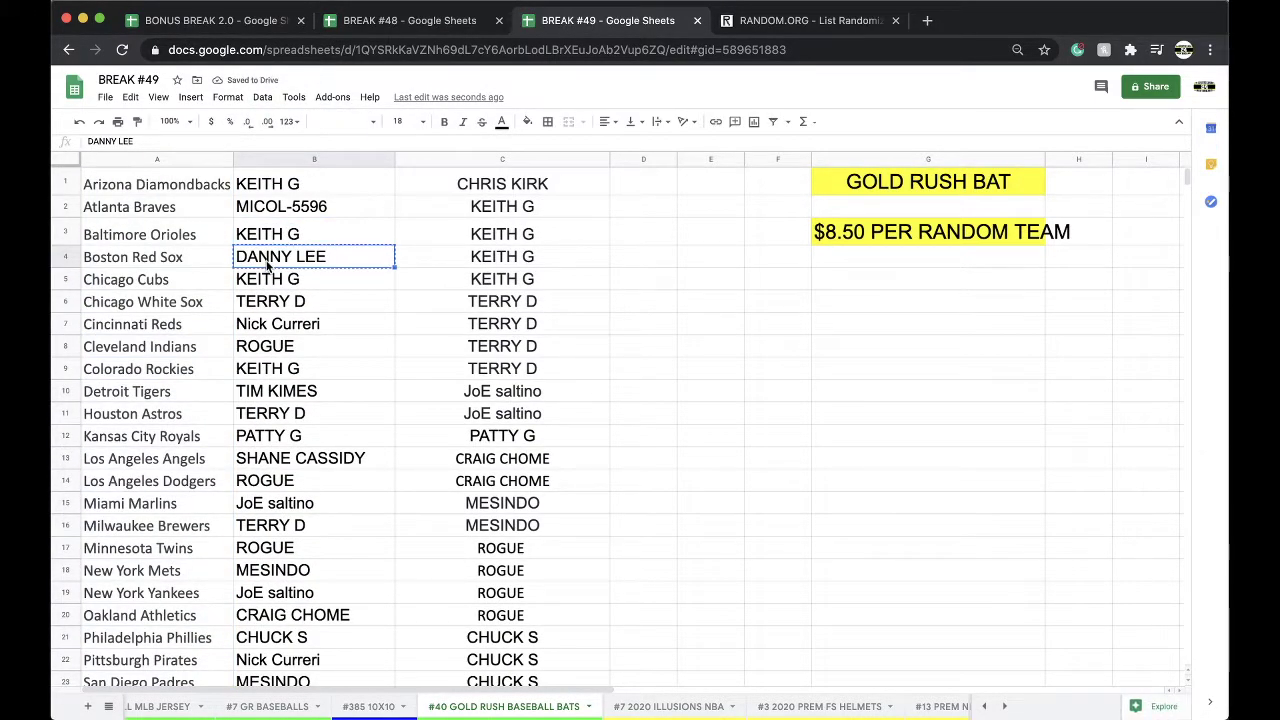
scroll(272, 380, "down", 1)
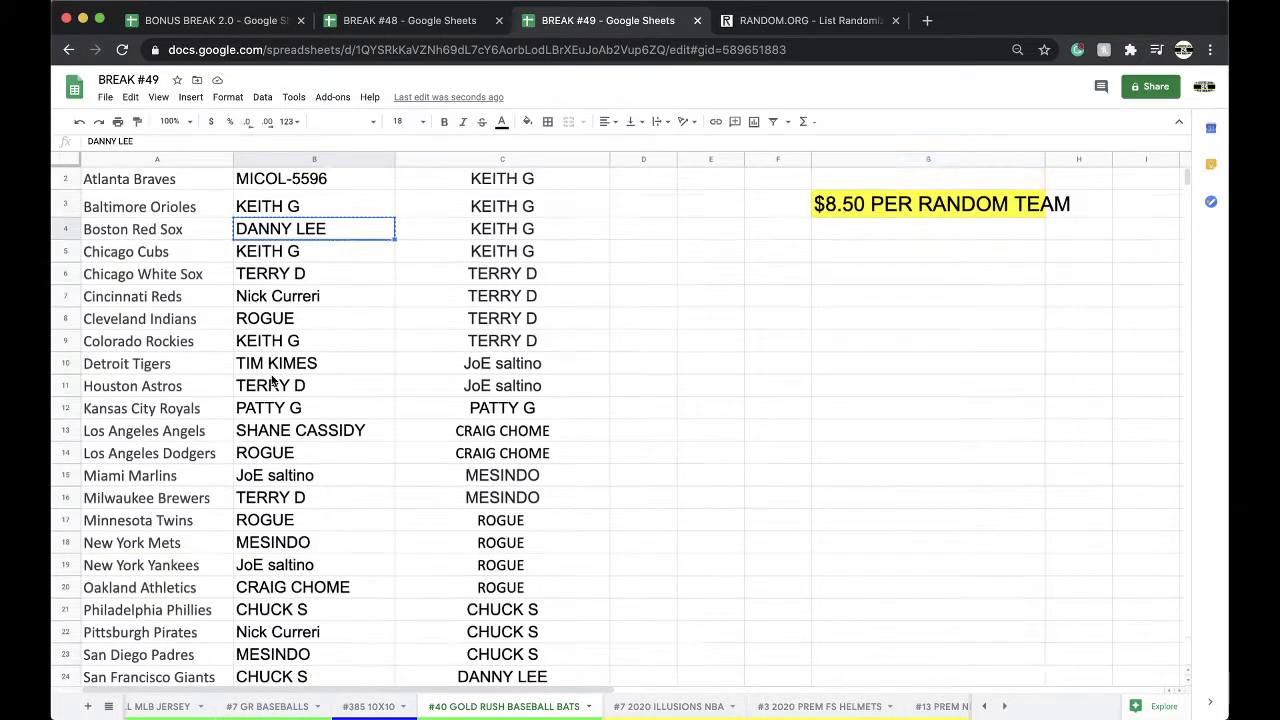
left_click(270, 458)
key("ctrl+v")
left_click(274, 240)
type("ROGUE")
left_click(290, 364)
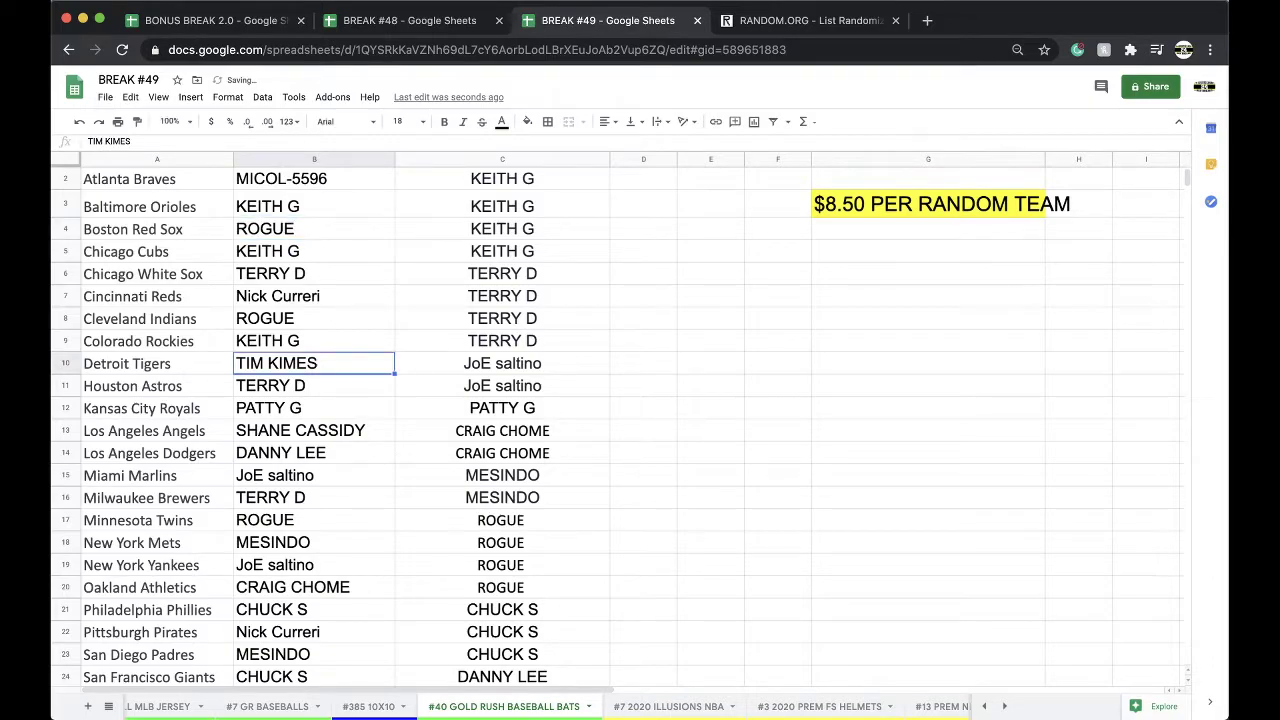